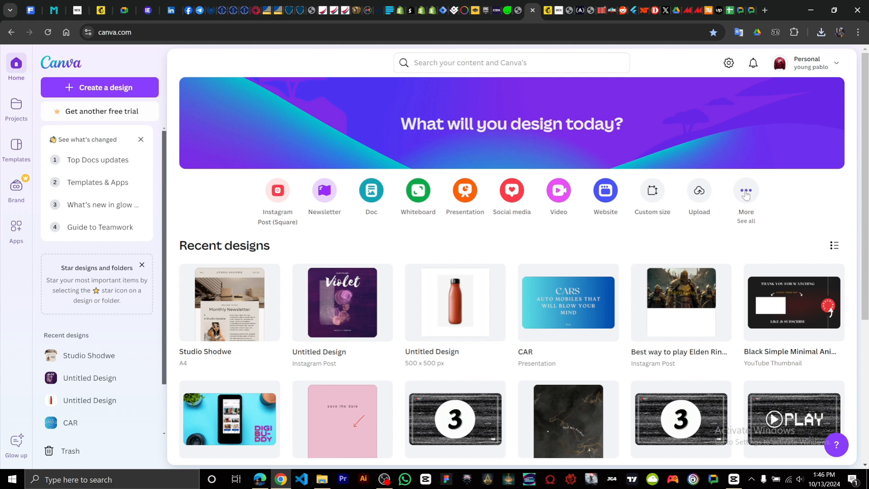
Step: Search the design types for "info" and create a blank Infographic of 800 × 2000 px
left_click(746, 194)
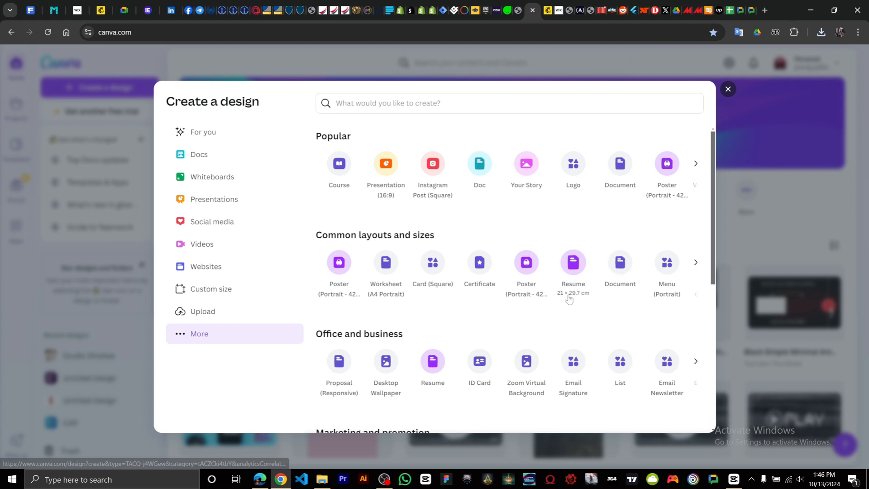
left_click(336, 103)
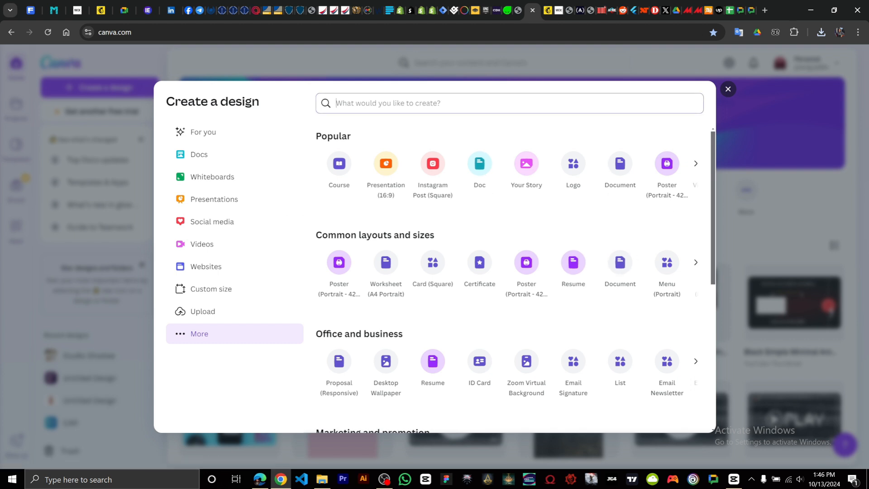
type("info")
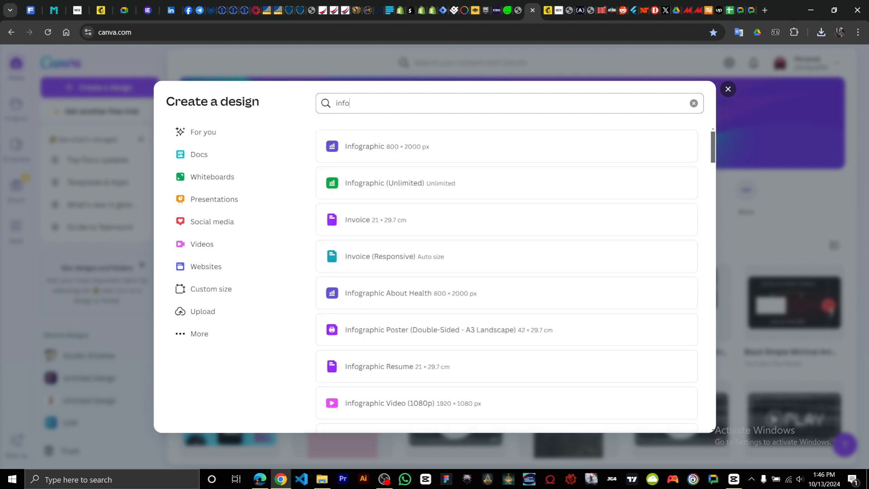
left_click(404, 155)
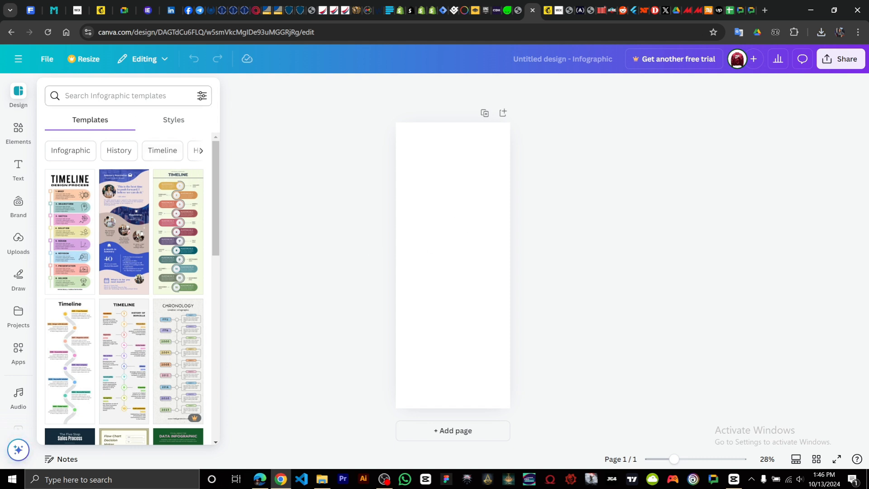
Step: Search the infographic templates for "health and wellness" and pick the Health & Wellness Tips template
left_click(118, 96)
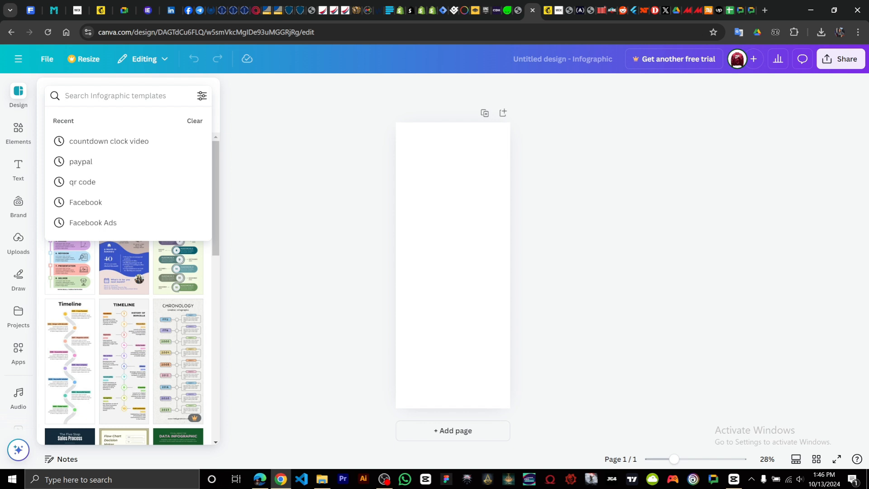
type("wellness")
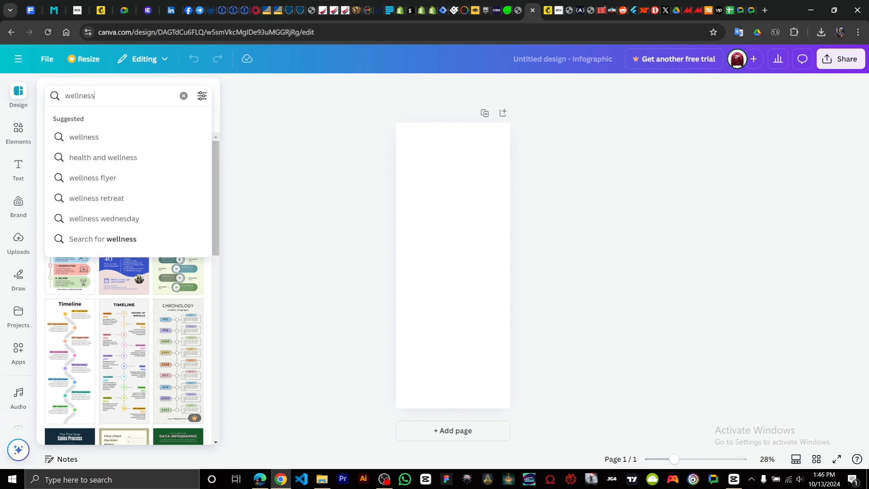
left_click(92, 157)
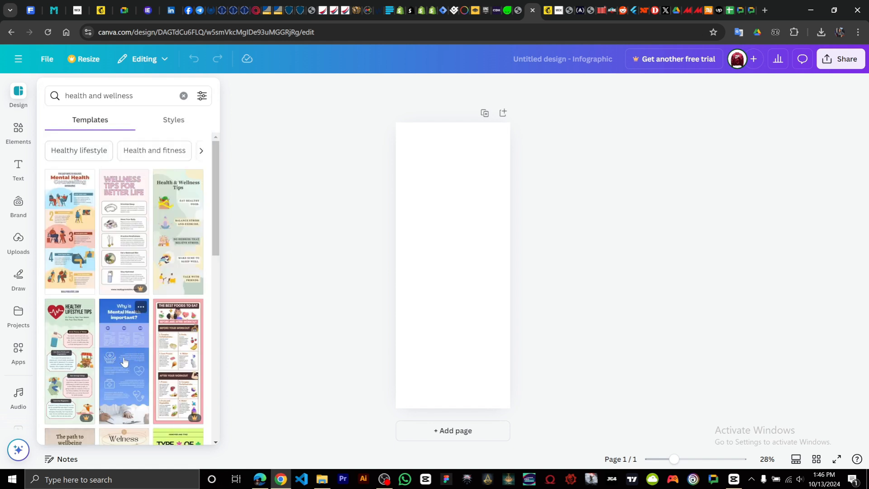
left_click(176, 238)
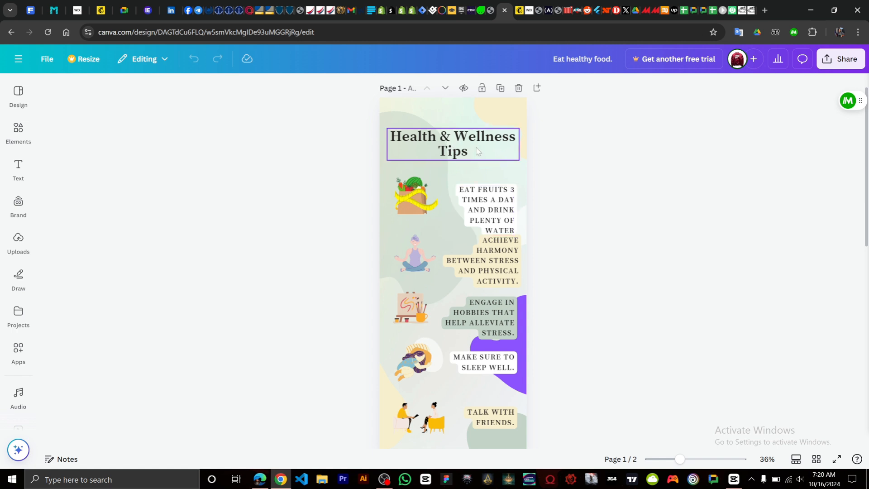
Step: Recolor the large background blob behind the upper illustrations on page 1 to green #7ed957
left_click(459, 142)
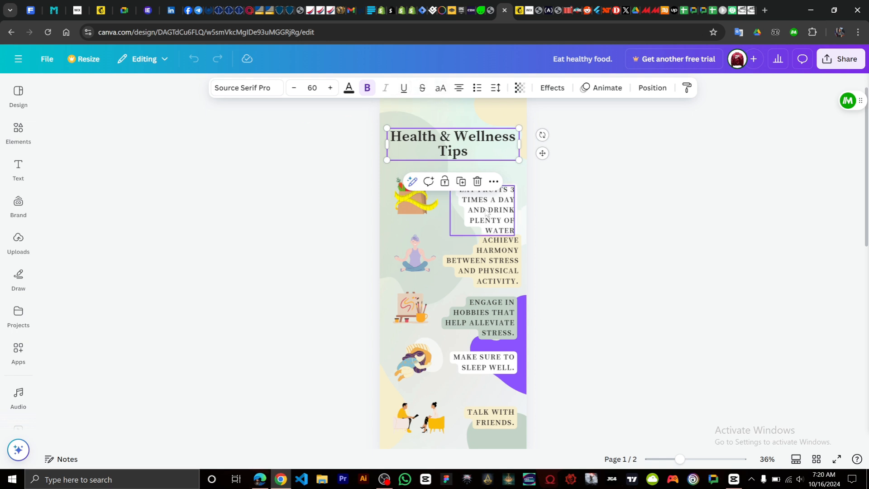
left_click(424, 230)
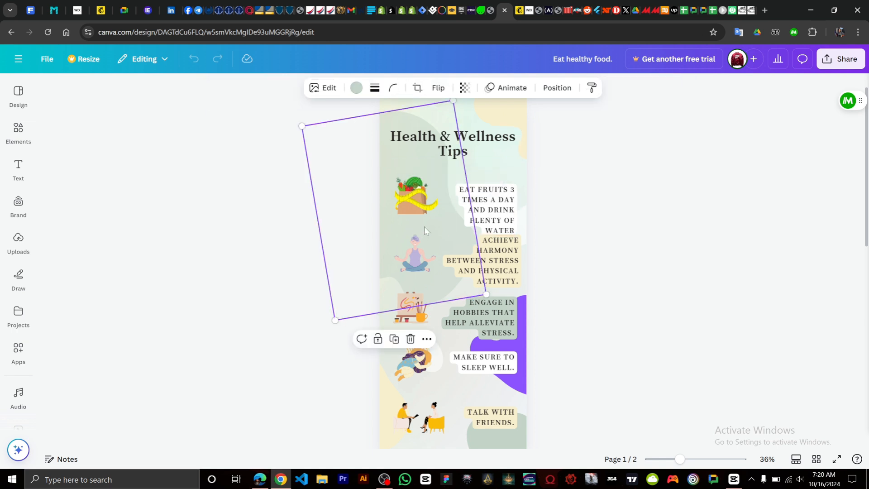
left_click(357, 89)
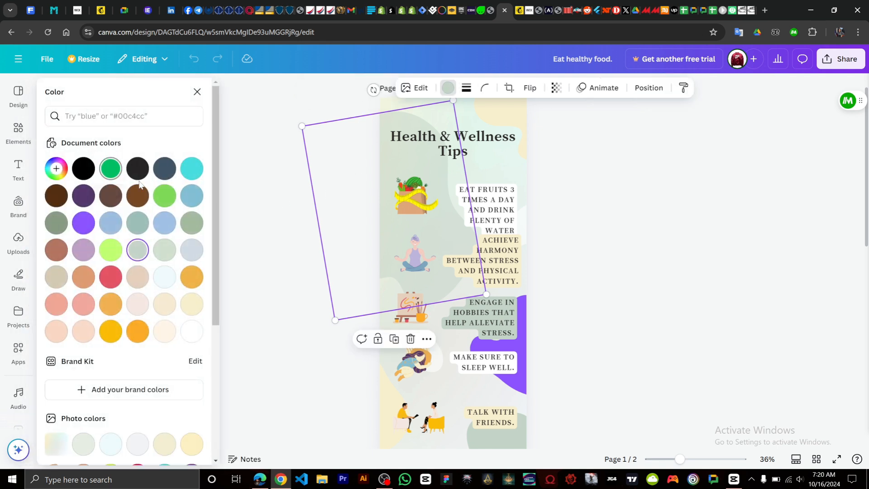
left_click(163, 194)
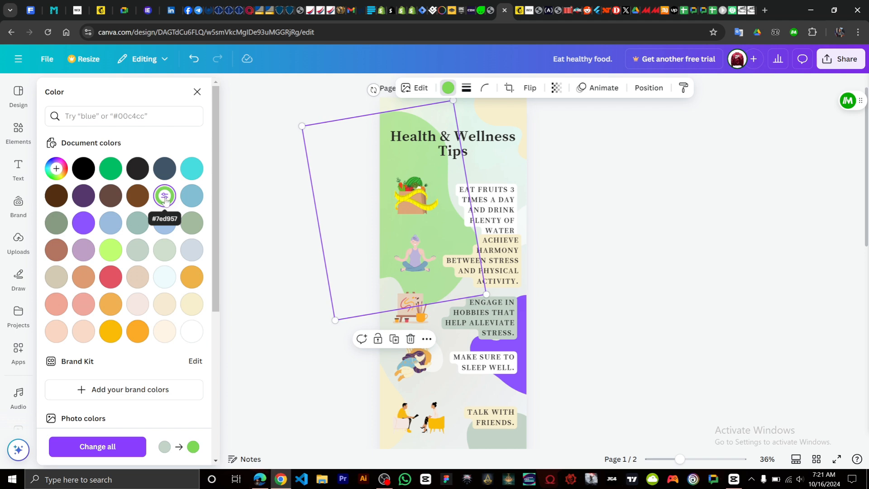
left_click(191, 196)
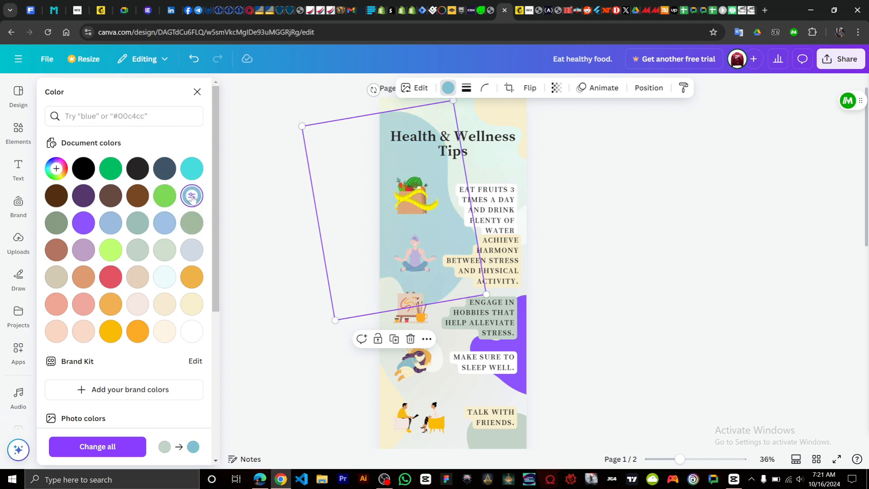
left_click(164, 195)
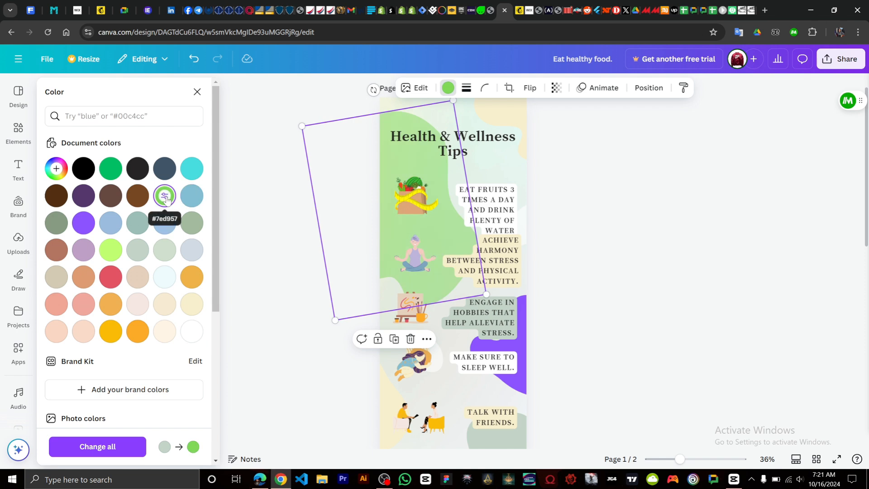
left_click(275, 235)
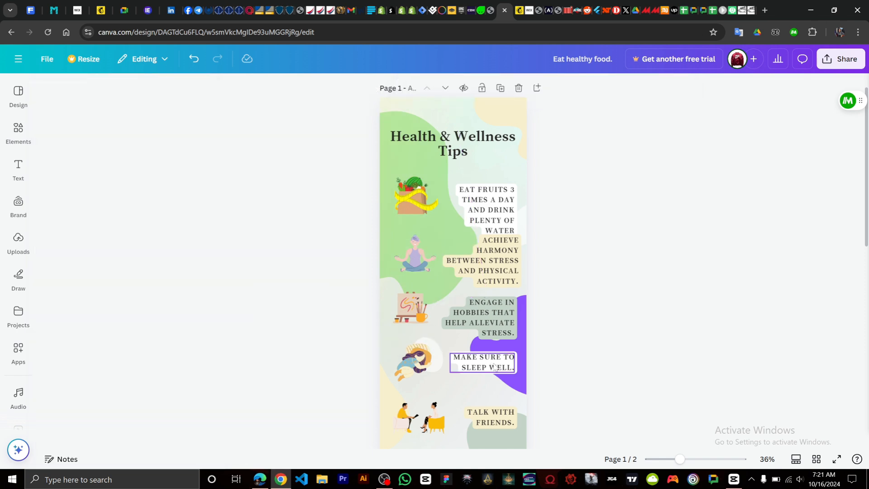
Step: Recolor the illustration of two people talking on page 1, making its yellow parts light blue and its orange parts cream
left_click(494, 367)
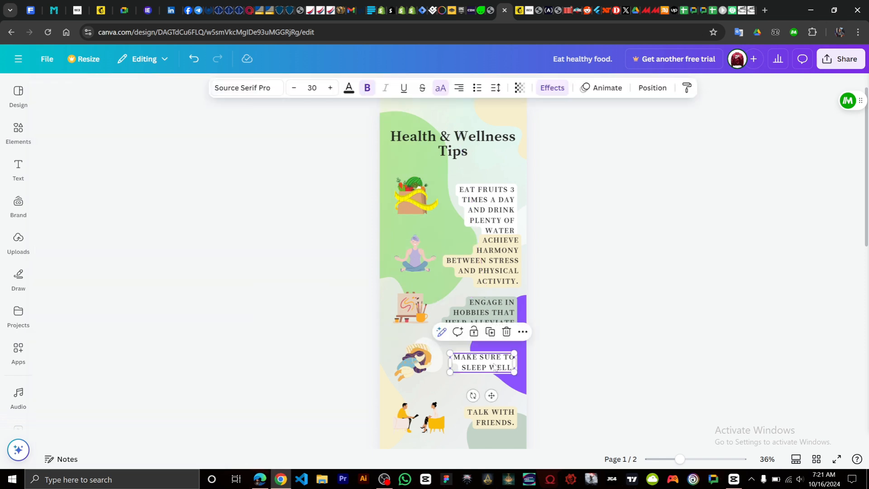
left_click(578, 362)
left_click(427, 420)
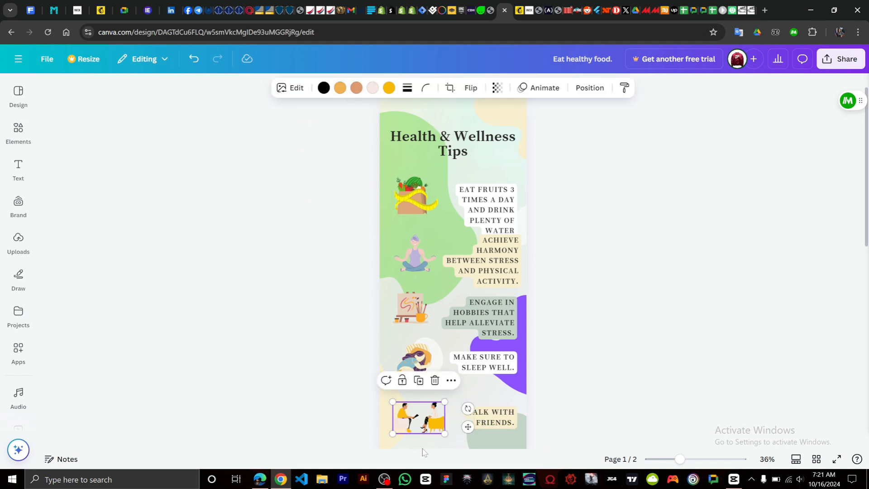
left_click(340, 87)
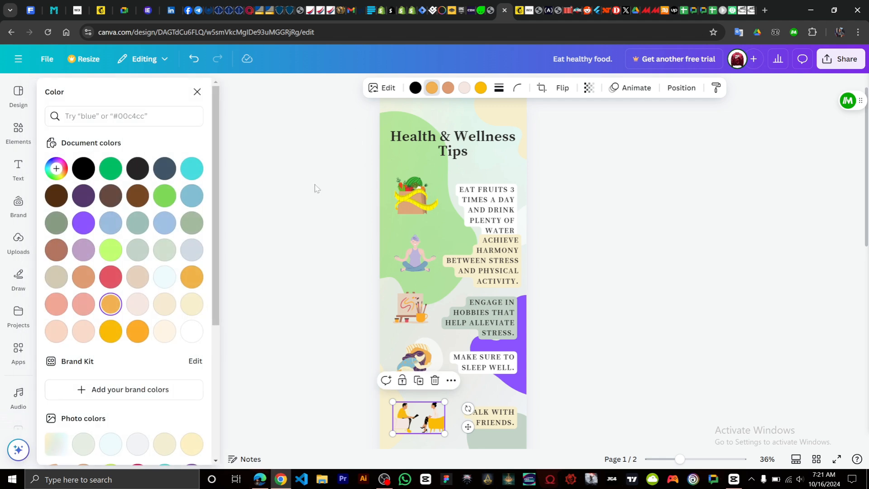
left_click(107, 175)
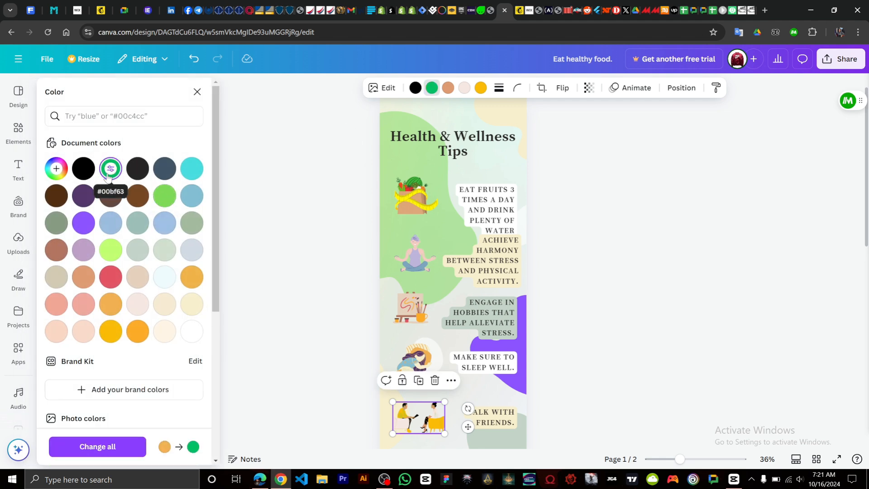
left_click(115, 280)
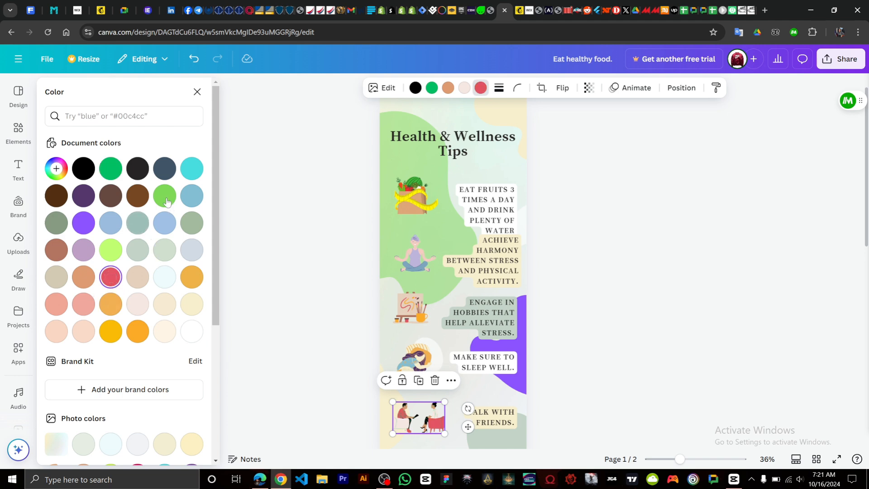
left_click(166, 225)
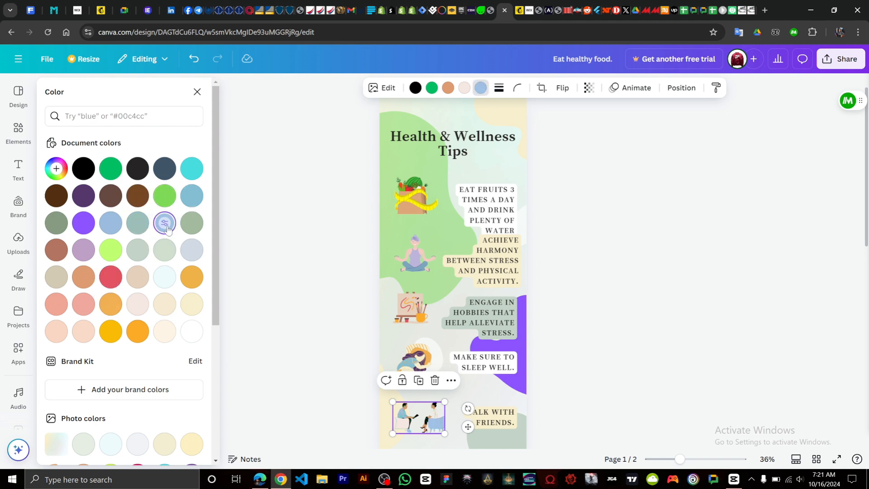
left_click(165, 304)
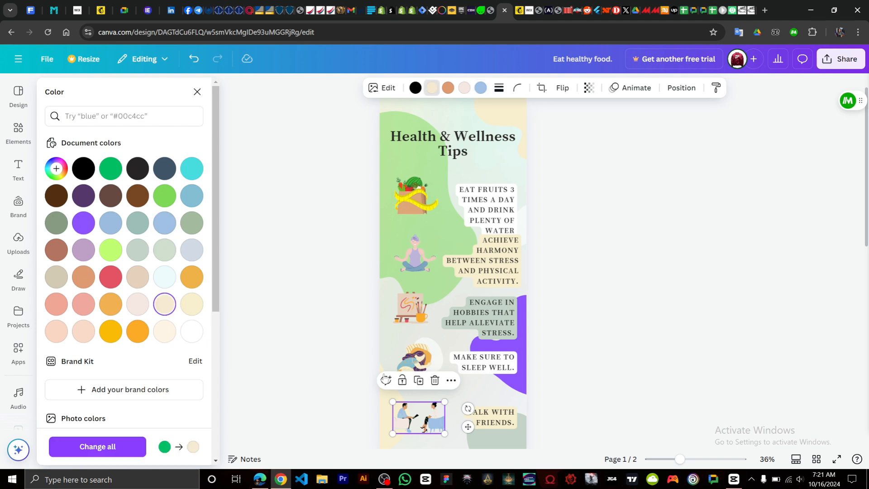
scroll(341, 353, "down", 3)
scroll(507, 311, "down", 1)
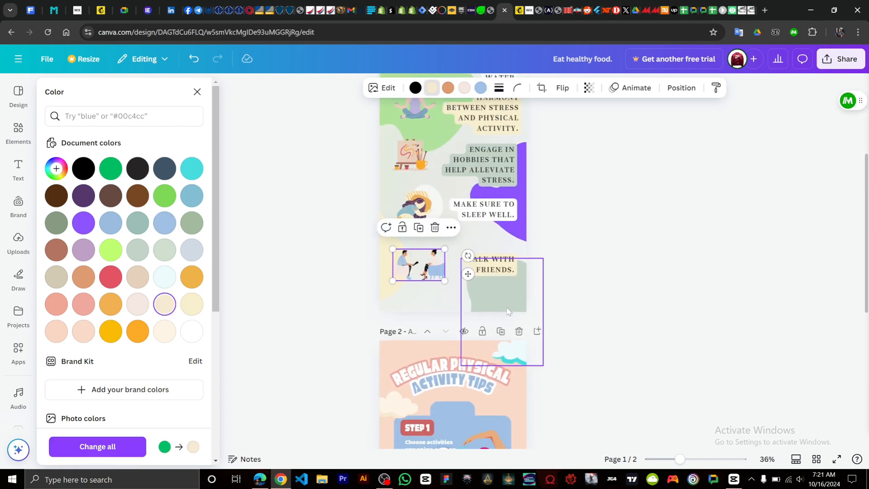
left_click(510, 296)
scroll(511, 297, "up", 5)
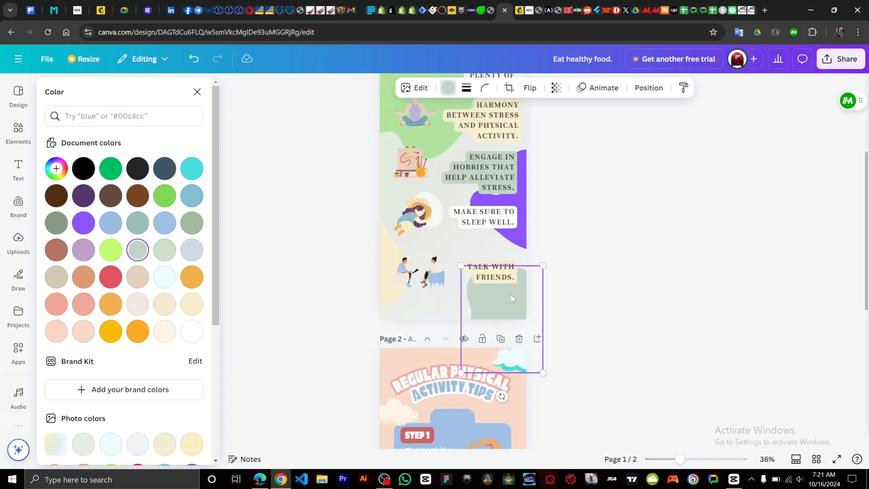
scroll(512, 297, "up", 1)
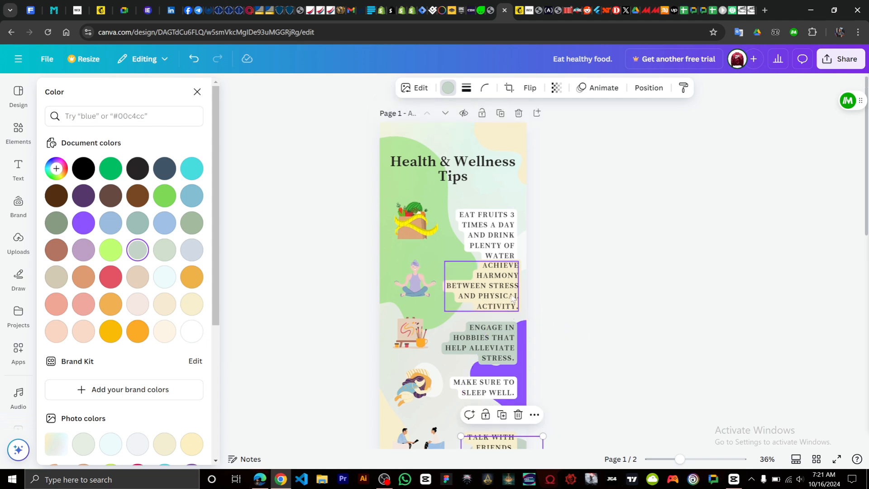
left_click(197, 92)
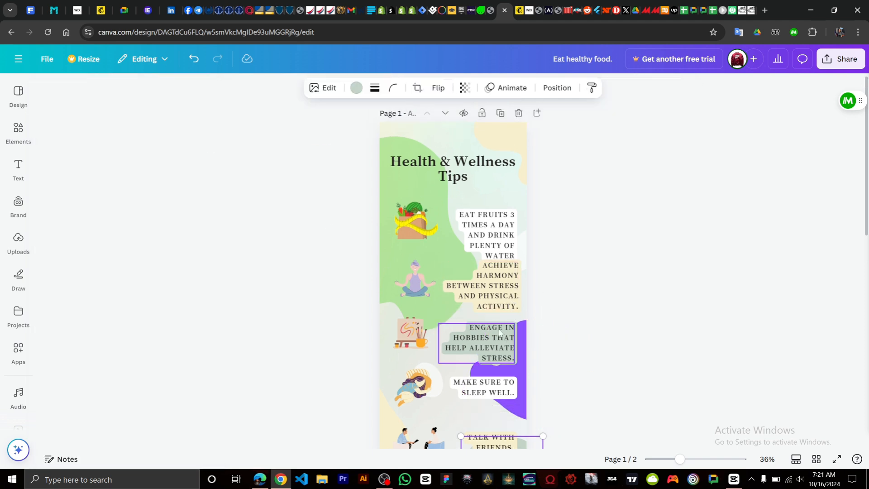
Step: Recolor the cream cloud beside the page 2 title, using turquoise for its main color and light blue for its second color
scroll(477, 312, "down", 4)
scroll(478, 308, "down", 8)
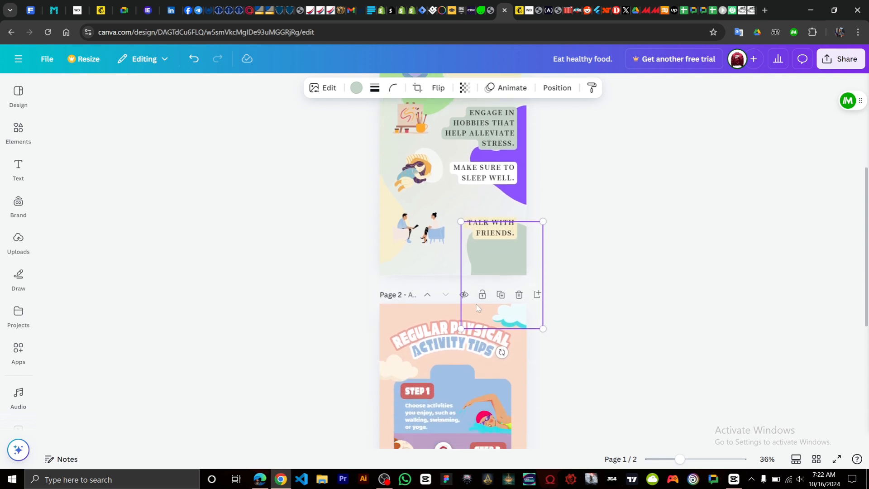
left_click(524, 358)
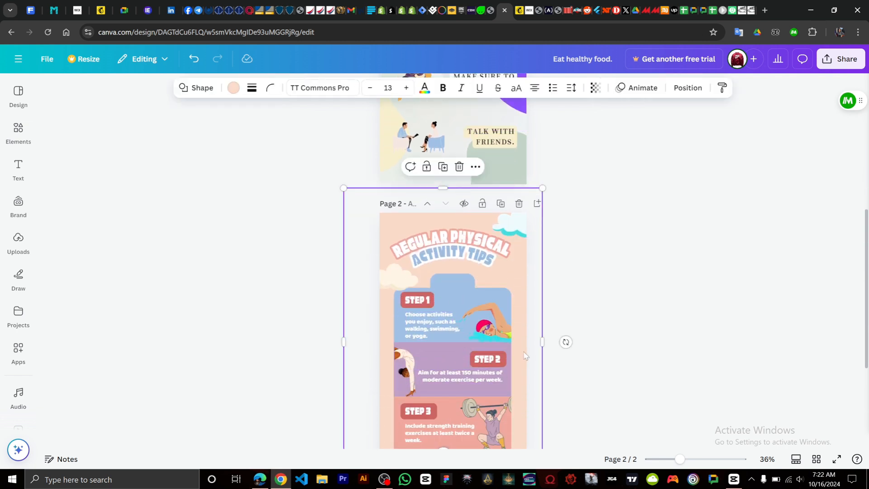
scroll(524, 358, "down", 2)
left_click(18, 93)
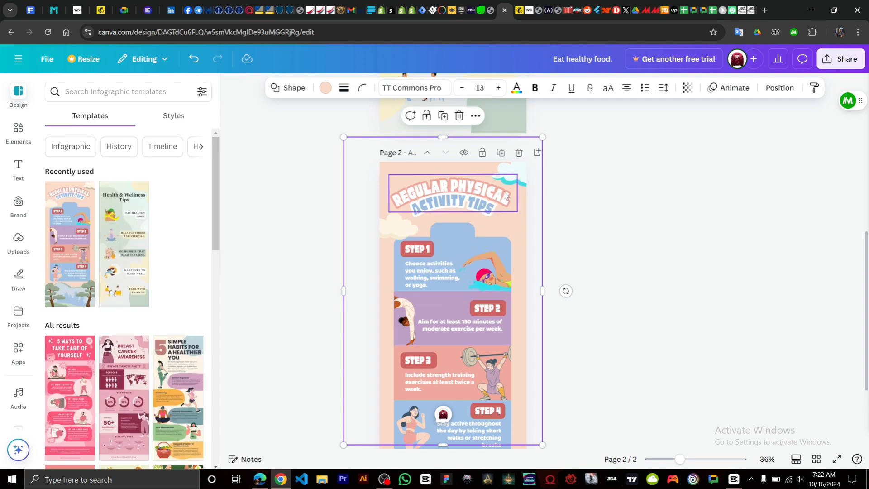
left_click(396, 228)
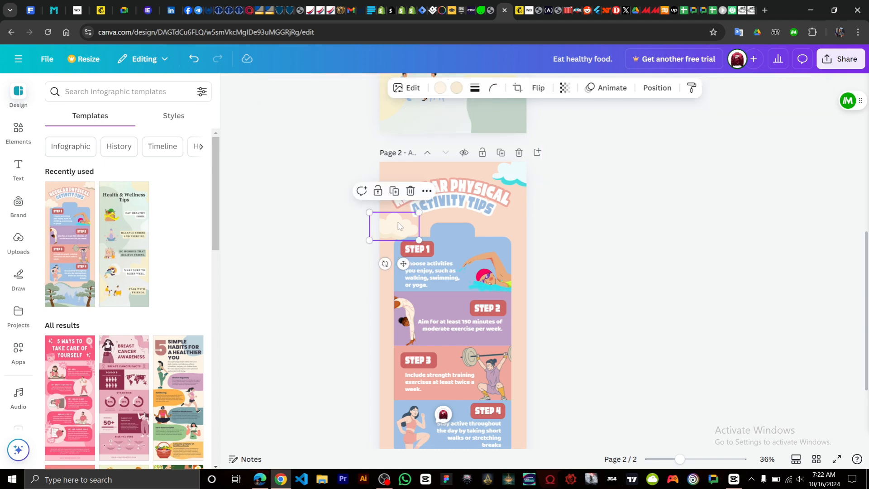
left_click(455, 87)
left_click(164, 223)
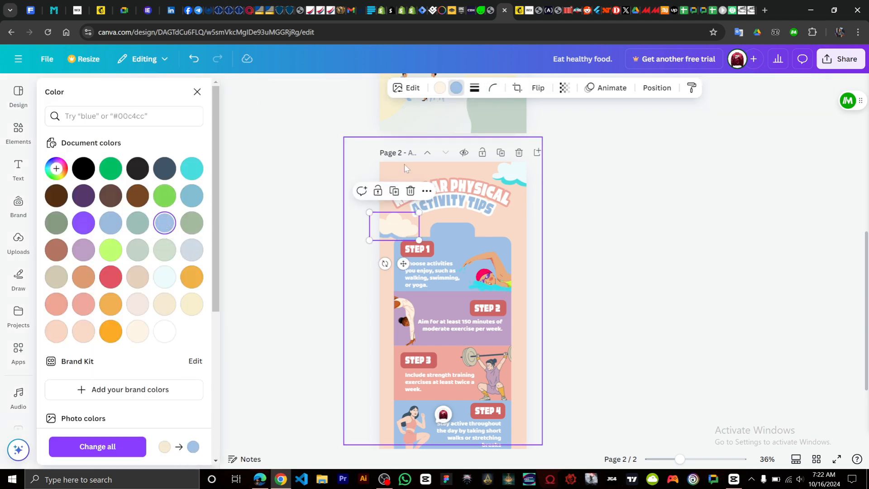
left_click(439, 91)
left_click(192, 168)
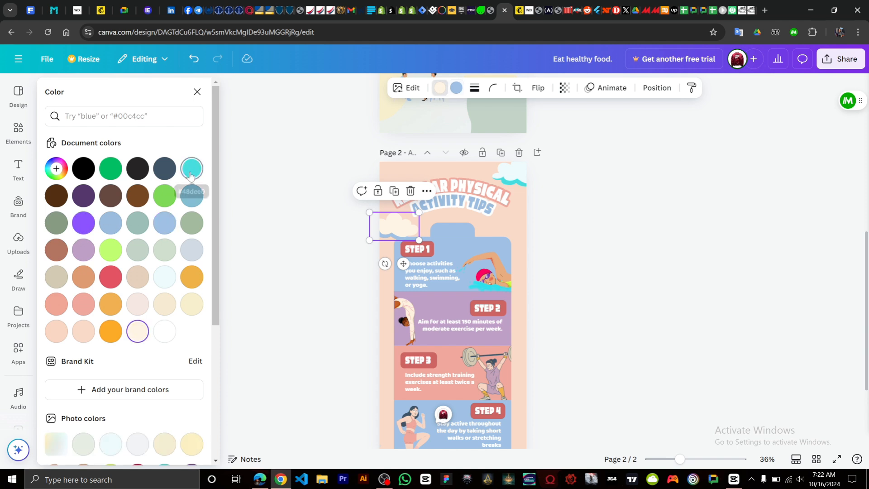
scroll(424, 295, "down", 3)
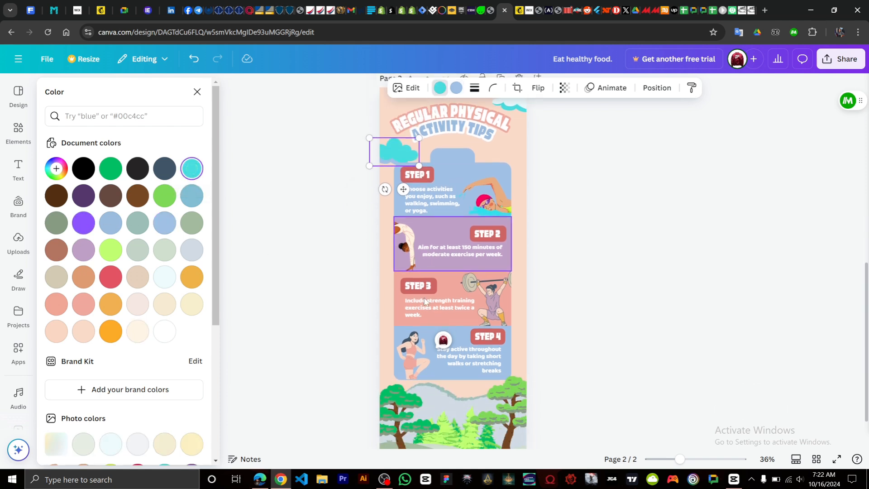
scroll(424, 295, "down", 1)
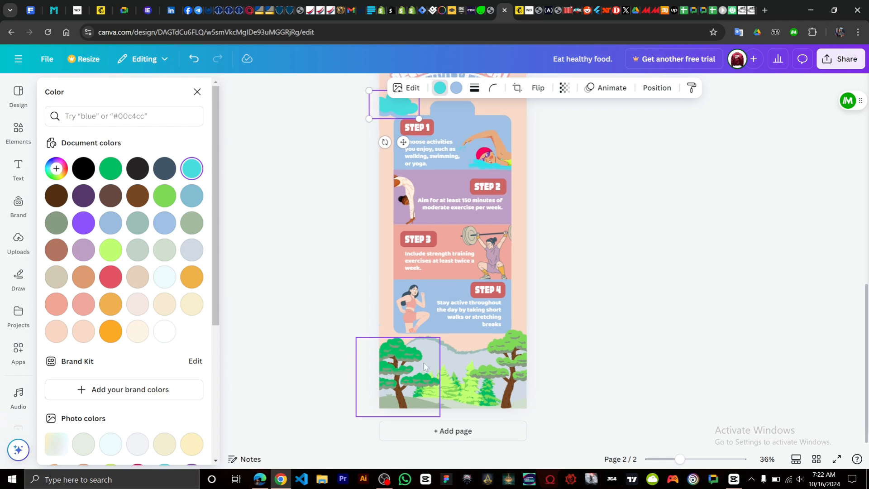
scroll(423, 366, "up", 5)
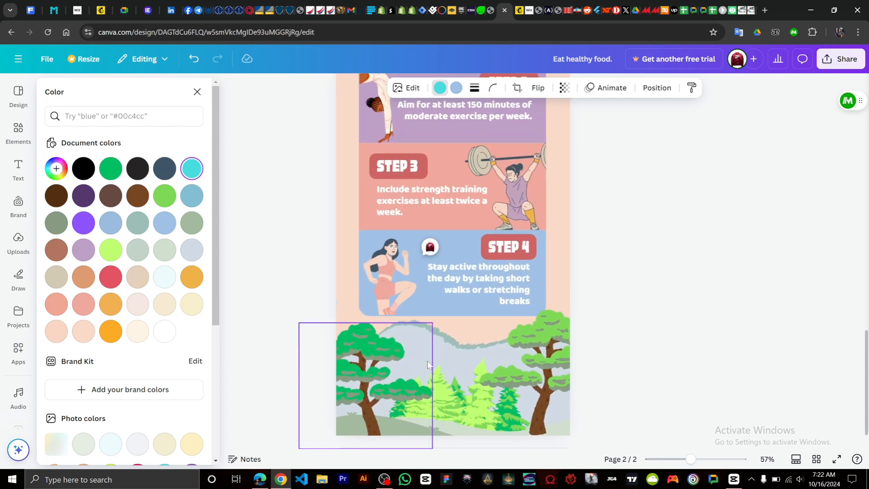
Step: Recolor the weightlifter's light purple outfit in the Step 3 illustration on page 2 to purple #8c52ff
scroll(453, 349, "down", 1)
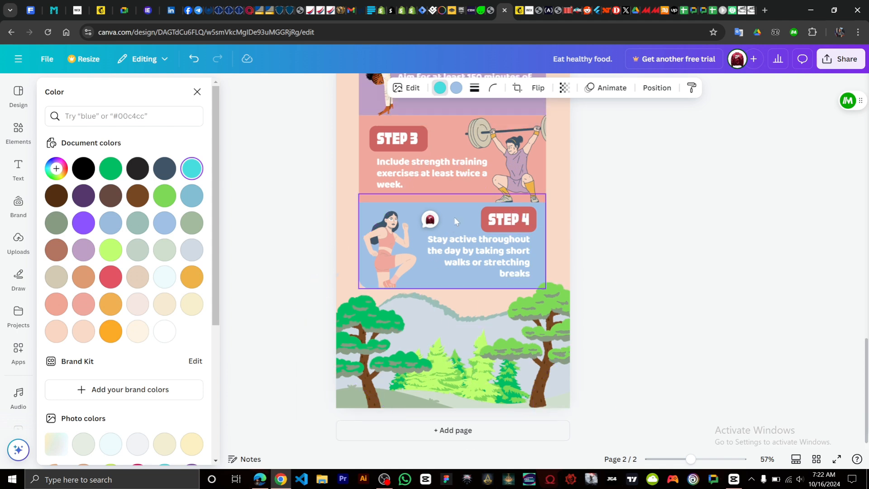
left_click(520, 172)
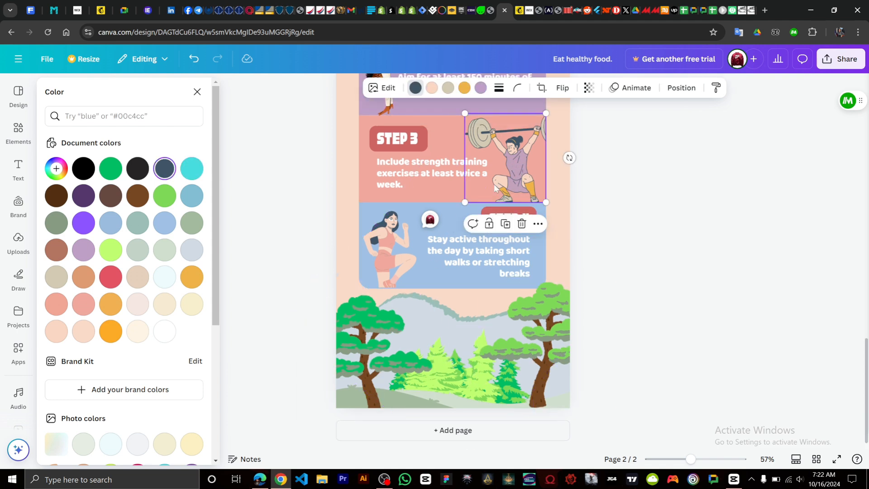
left_click(480, 88)
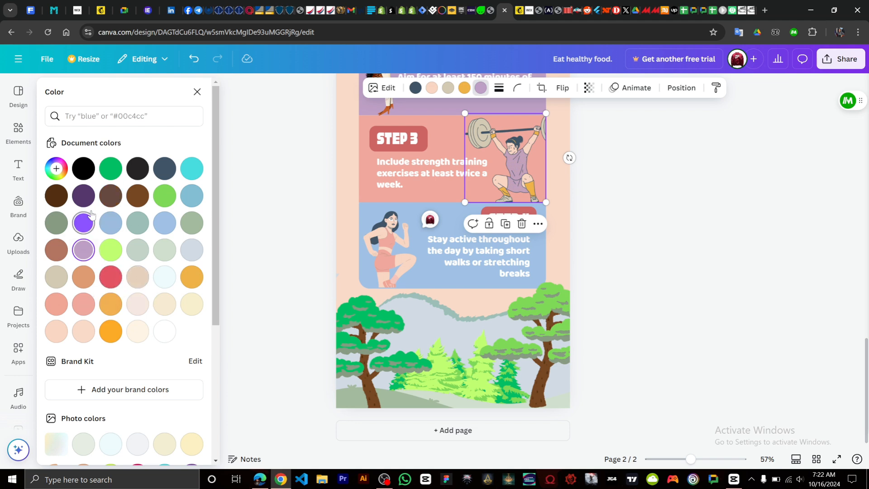
left_click(84, 223)
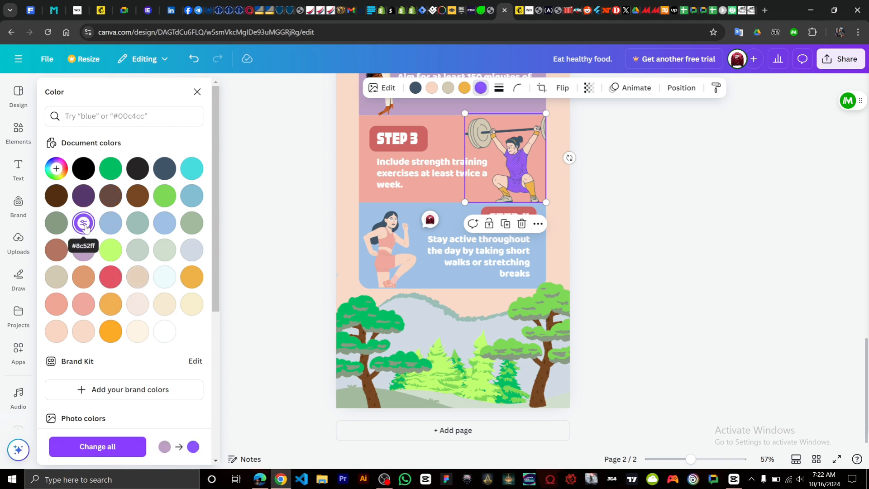
Step: Recolor the pink outfit of the exercising woman in the Step 4 illustration on page 2 to orange
left_click(388, 256)
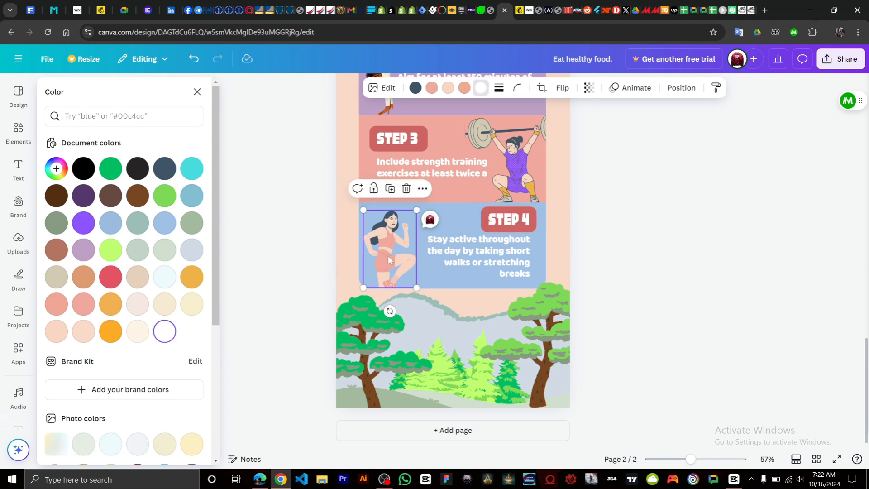
left_click(431, 87)
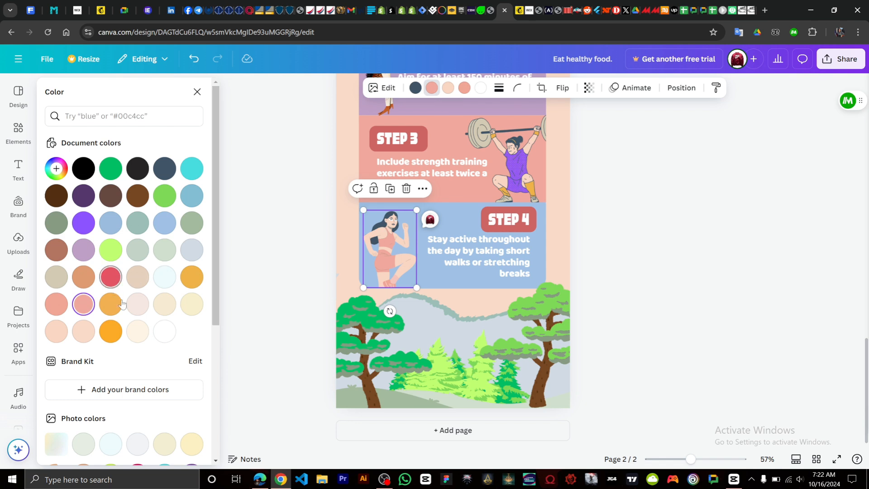
left_click(111, 307)
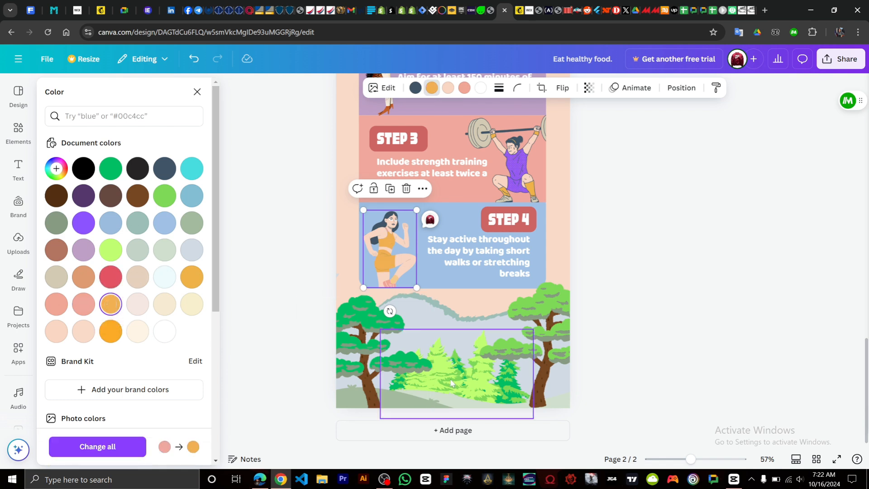
Step: Add a new blank page after page 2 of the infographic
scroll(451, 384, "up", 2)
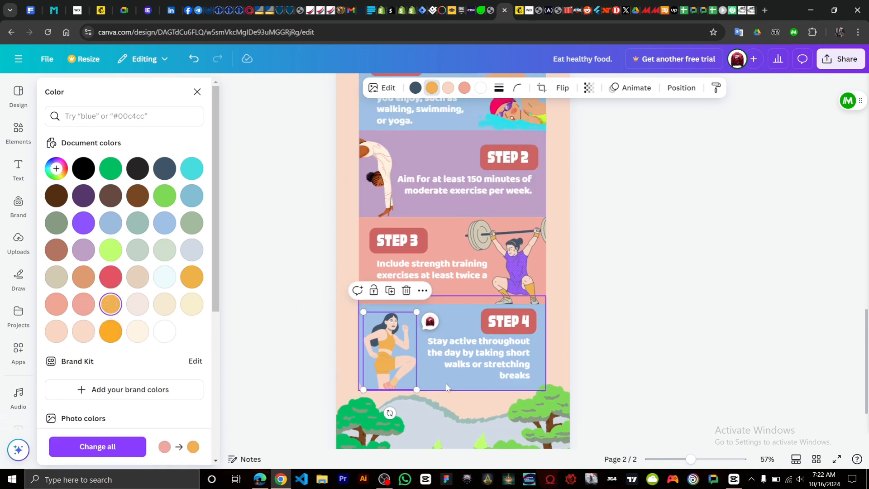
scroll(448, 380, "down", 2)
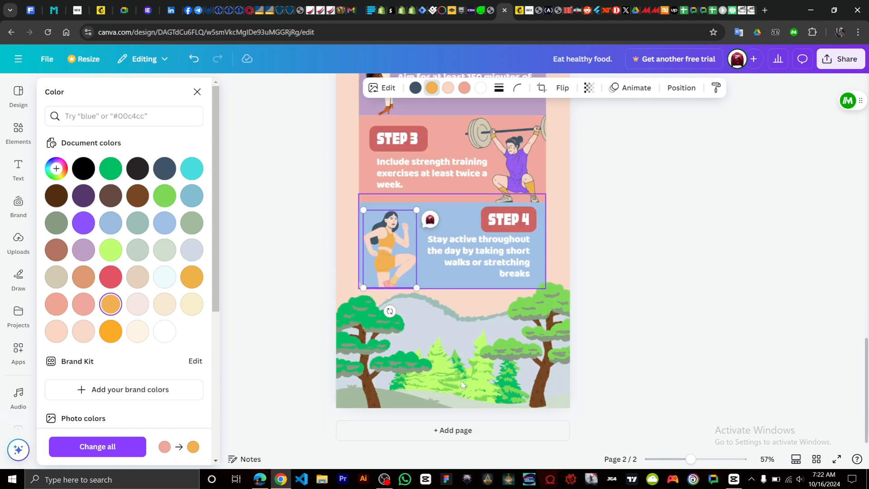
left_click(446, 431)
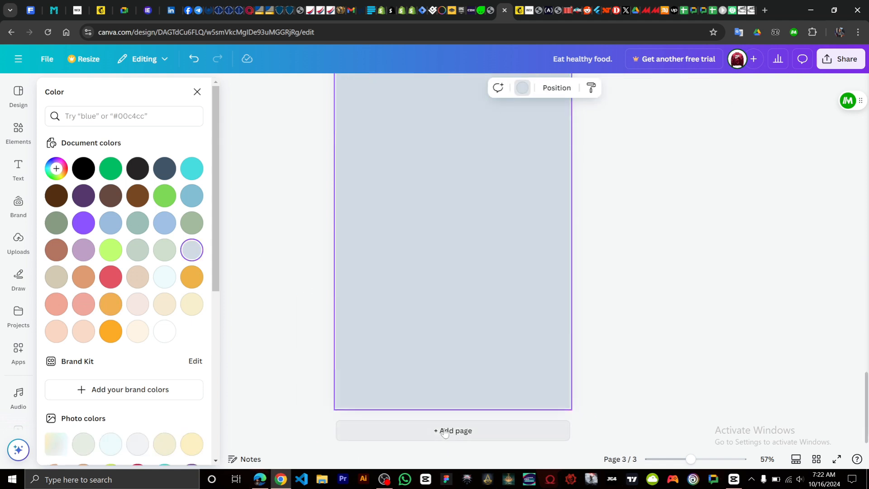
Step: Apply the Blue and Red Good Habits For Health Illustrative Infographic template to page 3
left_click(197, 92)
scroll(159, 383, "down", 3)
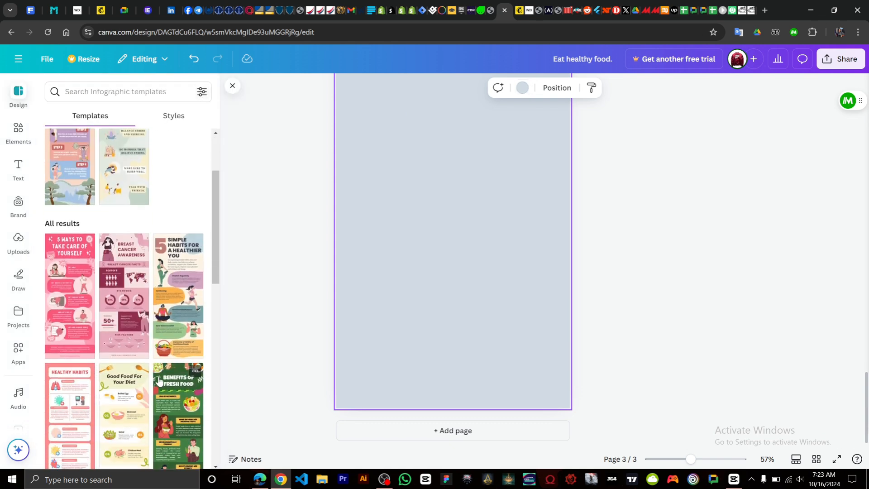
scroll(161, 381, "down", 8)
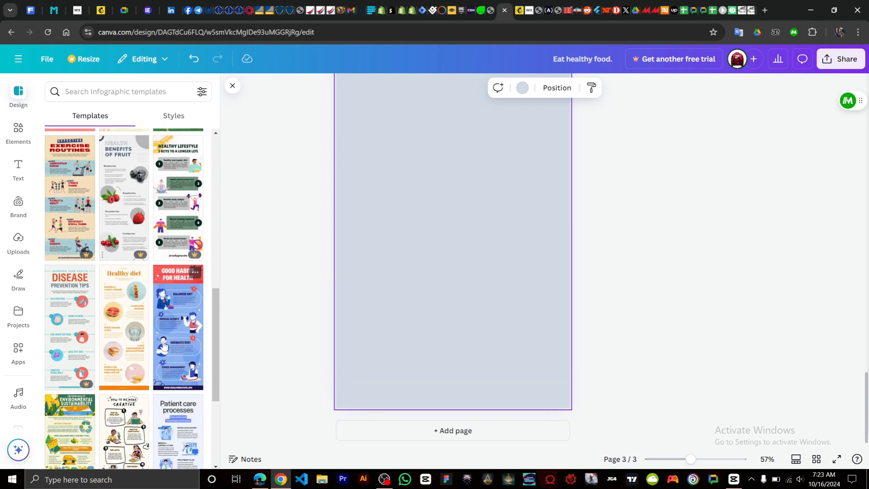
left_click(177, 347)
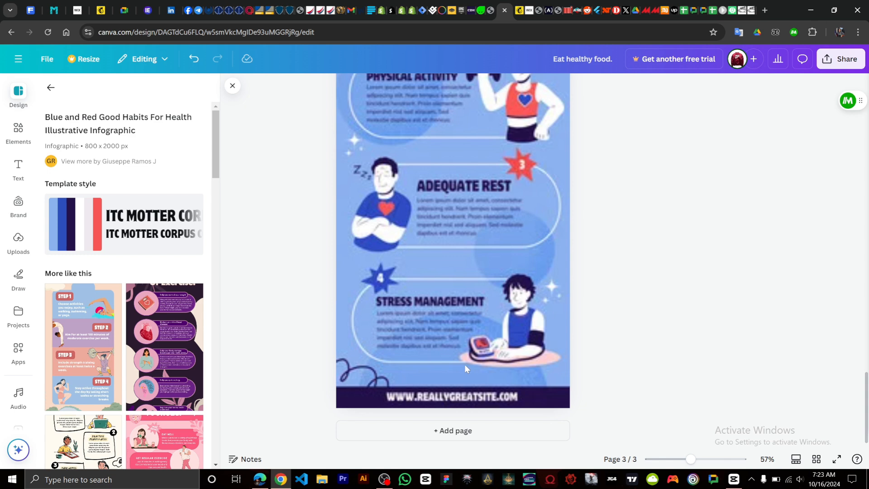
scroll(466, 364, "up", 5)
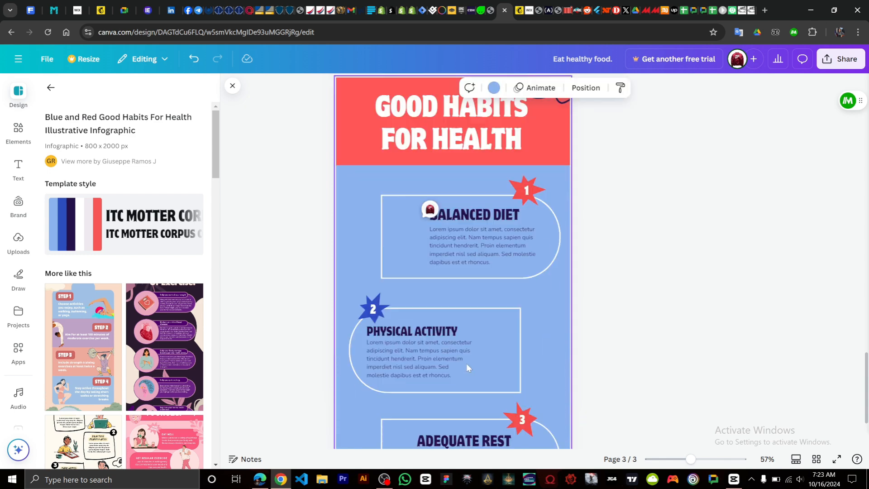
scroll(466, 363, "up", 4)
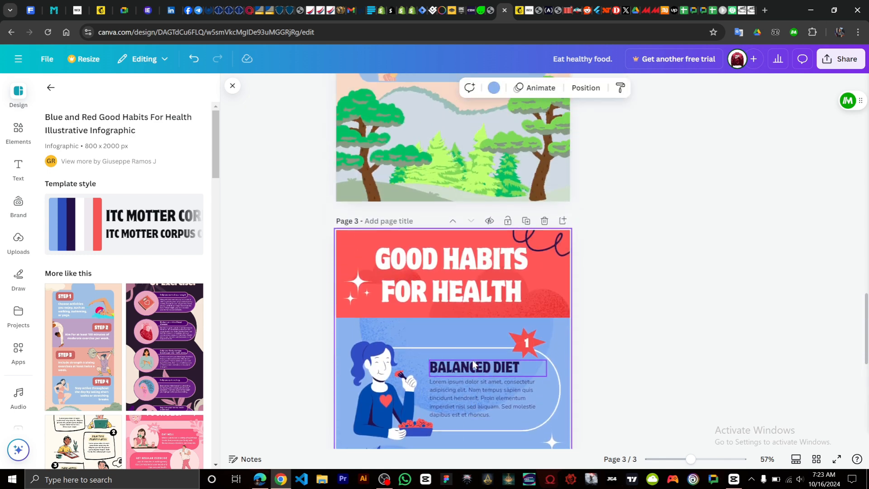
scroll(473, 362, "down", 3)
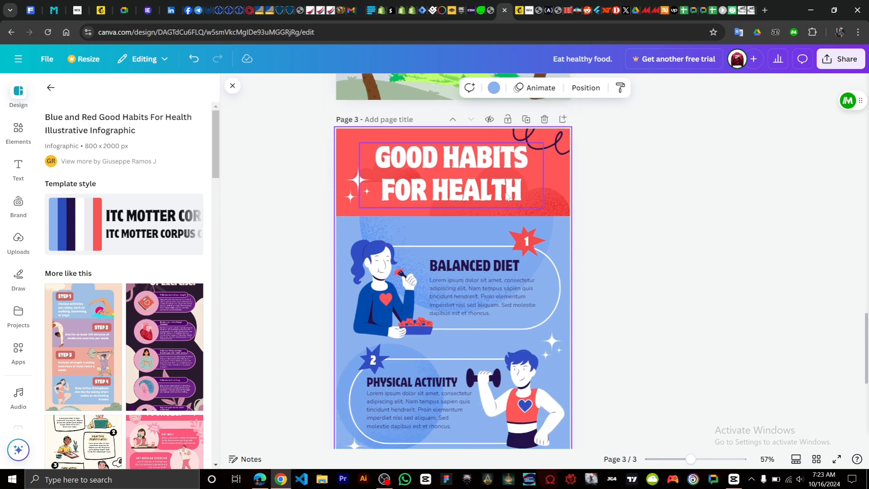